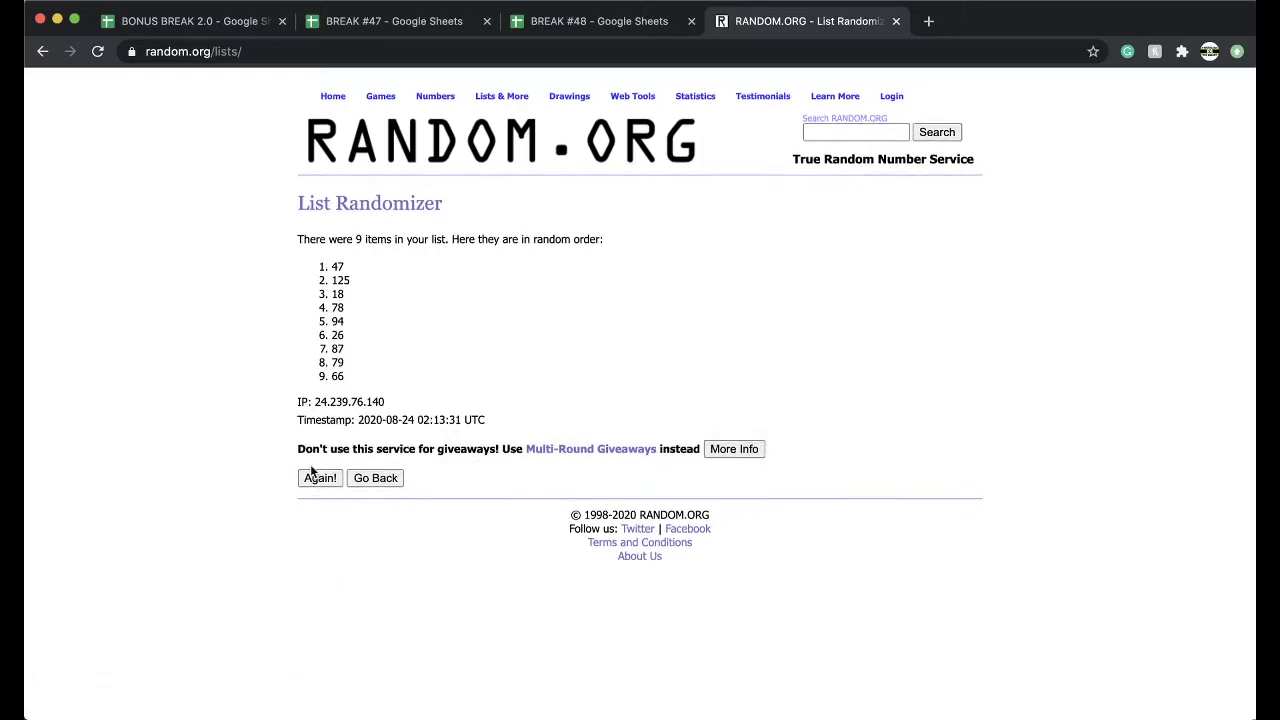
# Reshuffle the number list until it has been randomized 5 times.
pyautogui.click(320, 509)
pyautogui.click(320, 509)
pyautogui.click(320, 507)
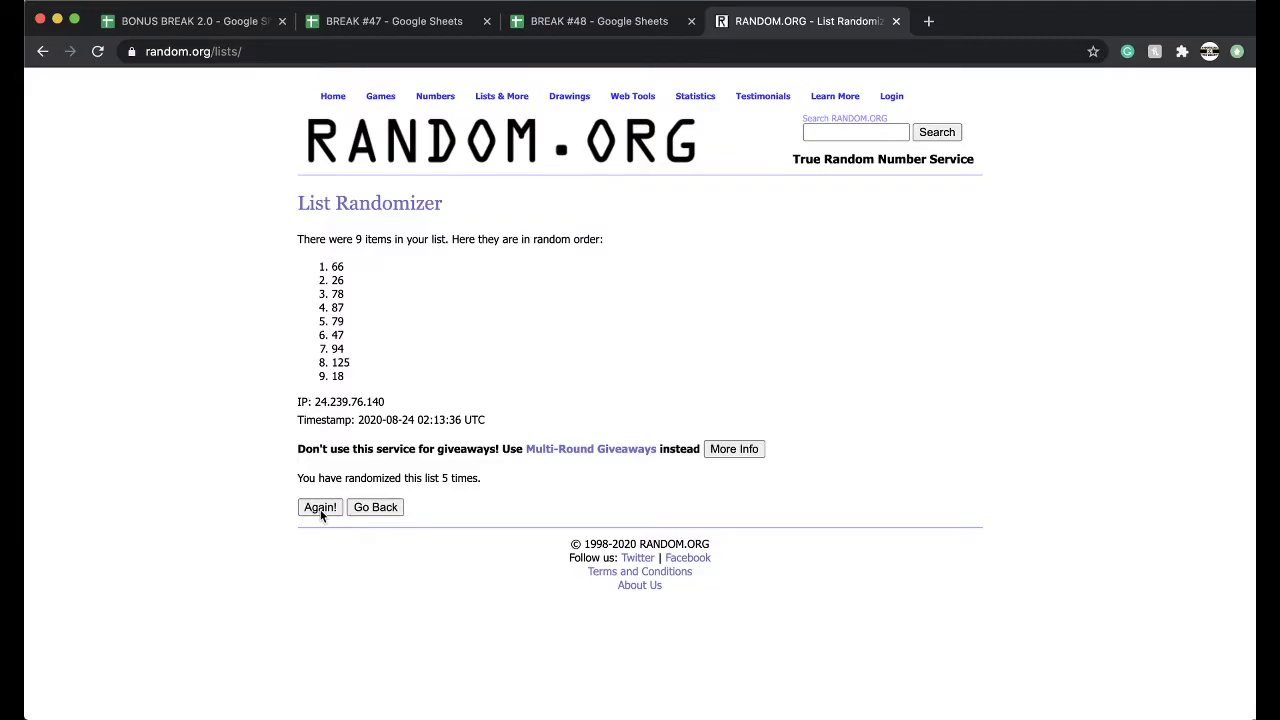
# Fill cell E4, containing 66, with yellow on the #130 PREM PACK FB sheet of BREAK #48.
pyautogui.click(584, 28)
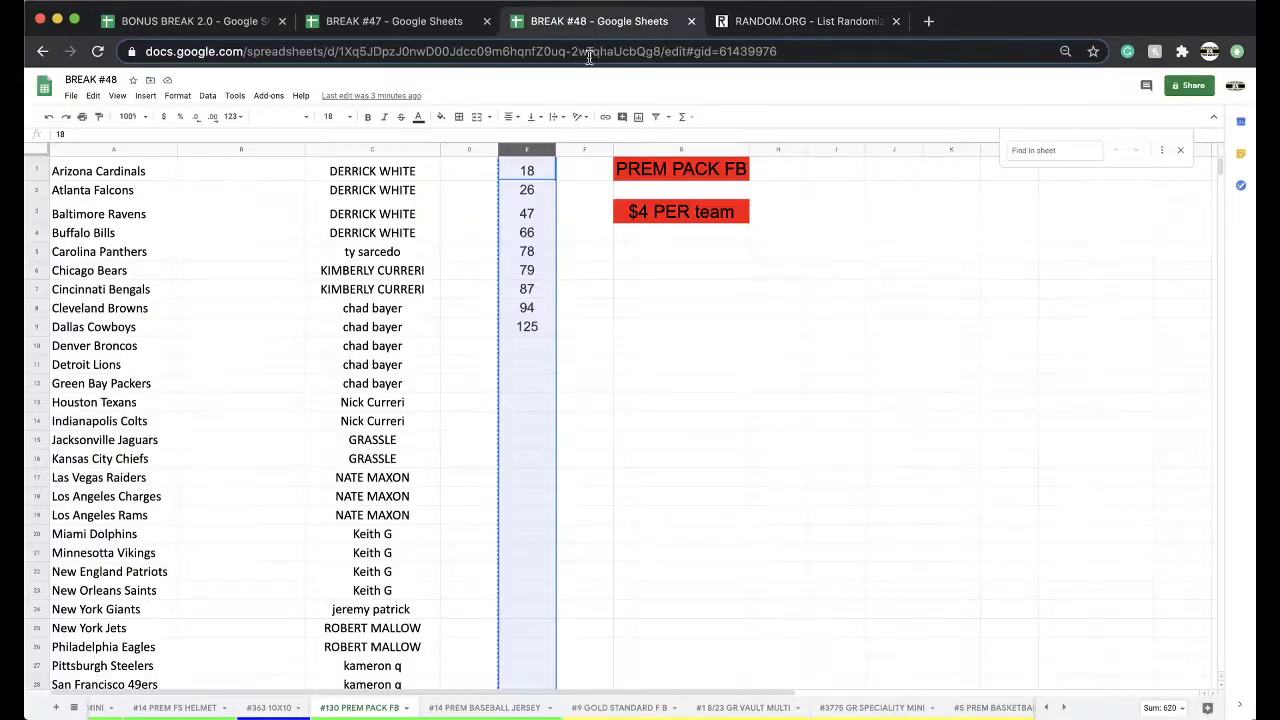
pyautogui.click(527, 232)
pyautogui.click(441, 117)
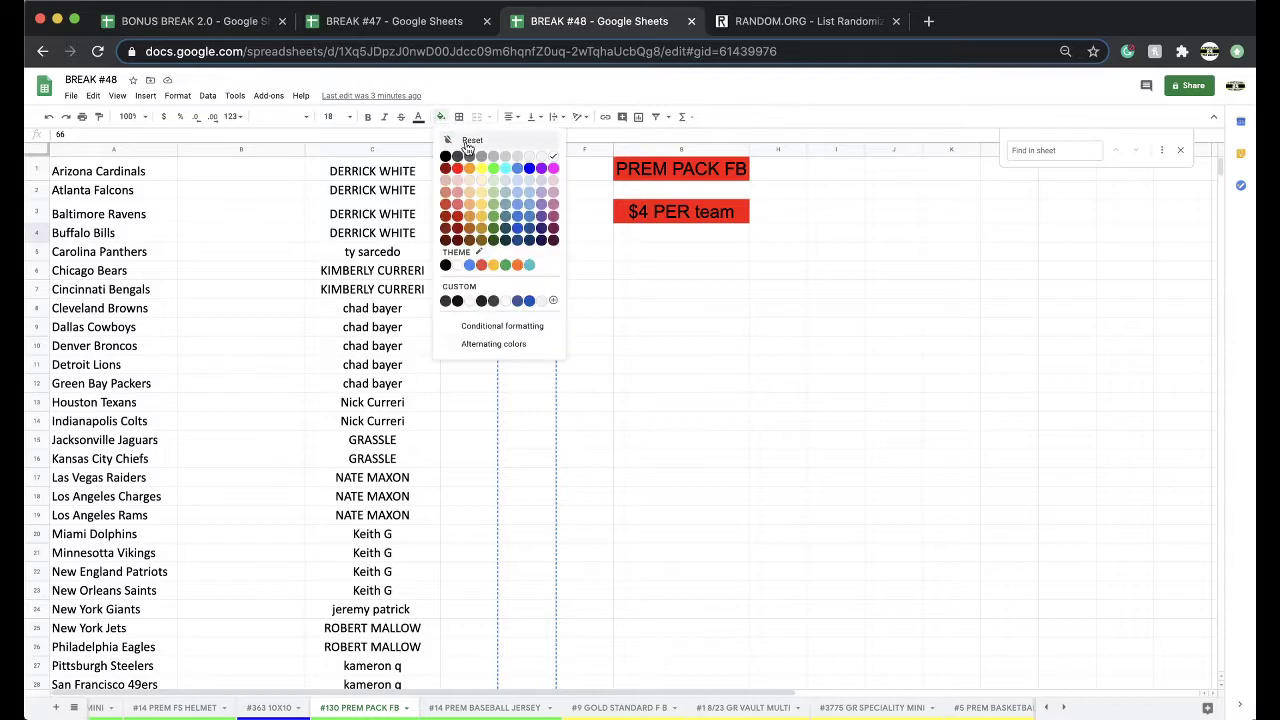
pyautogui.click(481, 168)
# Copy the number list in column E over to the top of column E on another sheet.
pyautogui.click(527, 149)
pyautogui.hscroll(3, 736, 714)
pyautogui.hscroll(2, 736, 714)
pyautogui.click(740, 708)
pyautogui.click(527, 172)
# Remove 66 from the copied list by moving the numbers below it up one row to E4.
pyautogui.moveTo(527, 253); pyautogui.dragTo(529, 323)
pyautogui.hotkey('ctrl', 'c')
pyautogui.press('Delete')
pyautogui.click(530, 233)
pyautogui.hotkey('ctrl', 'v')
# Review the participant names against the teams in column C of the #130 PREM PACK FB sheet.
pyautogui.hscroll(-3, 466, 709)
pyautogui.click(425, 708)
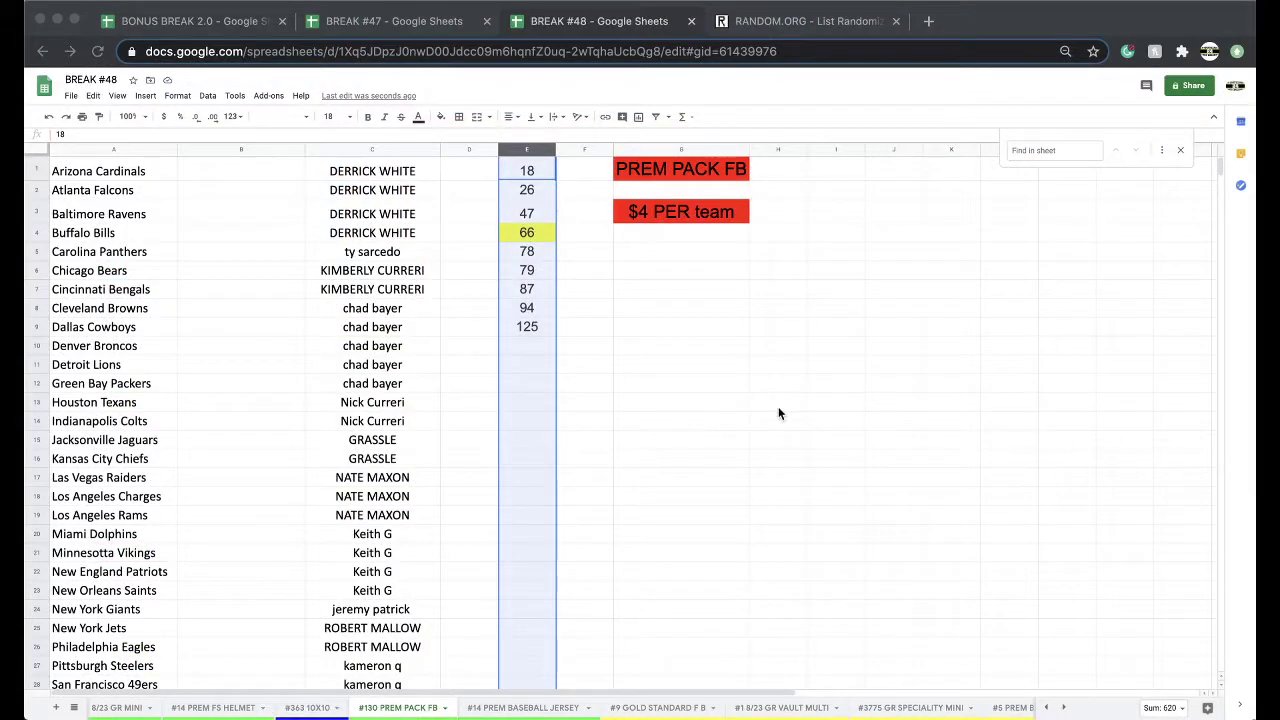
pyautogui.moveTo(391, 275); pyautogui.dragTo(390, 392)
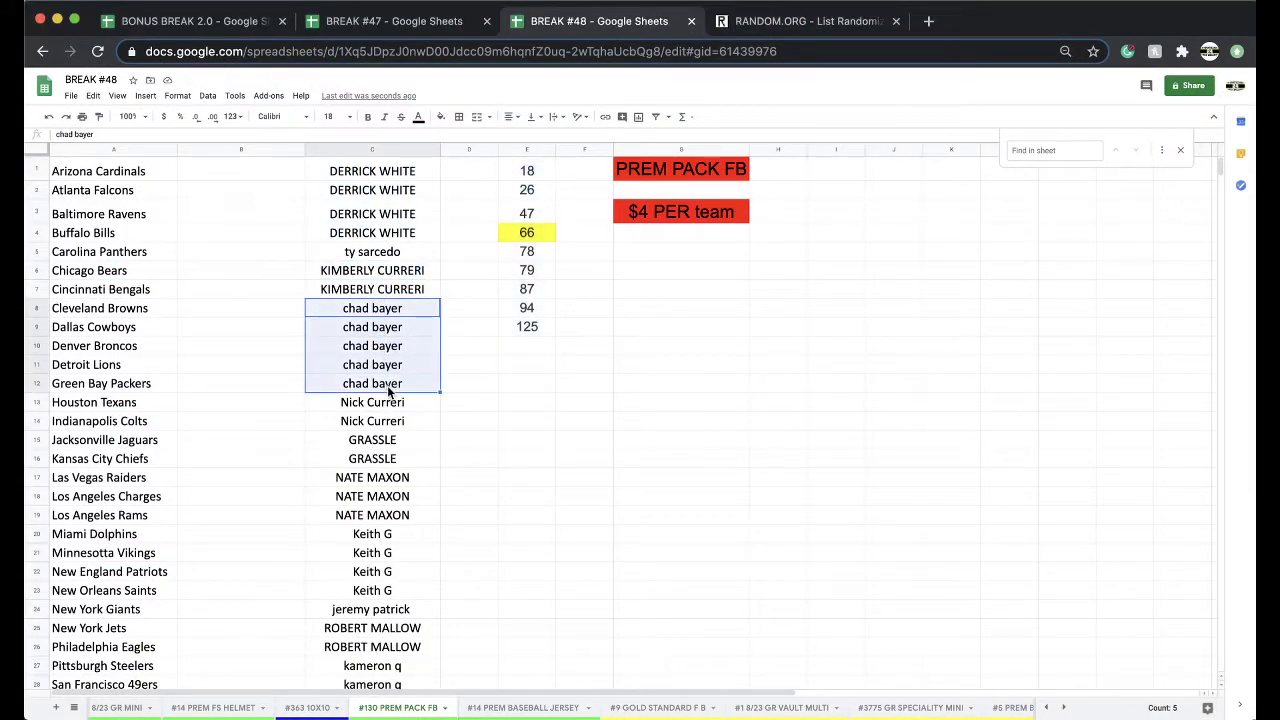
pyautogui.click(460, 384)
pyautogui.scroll(-3, 420, 338)
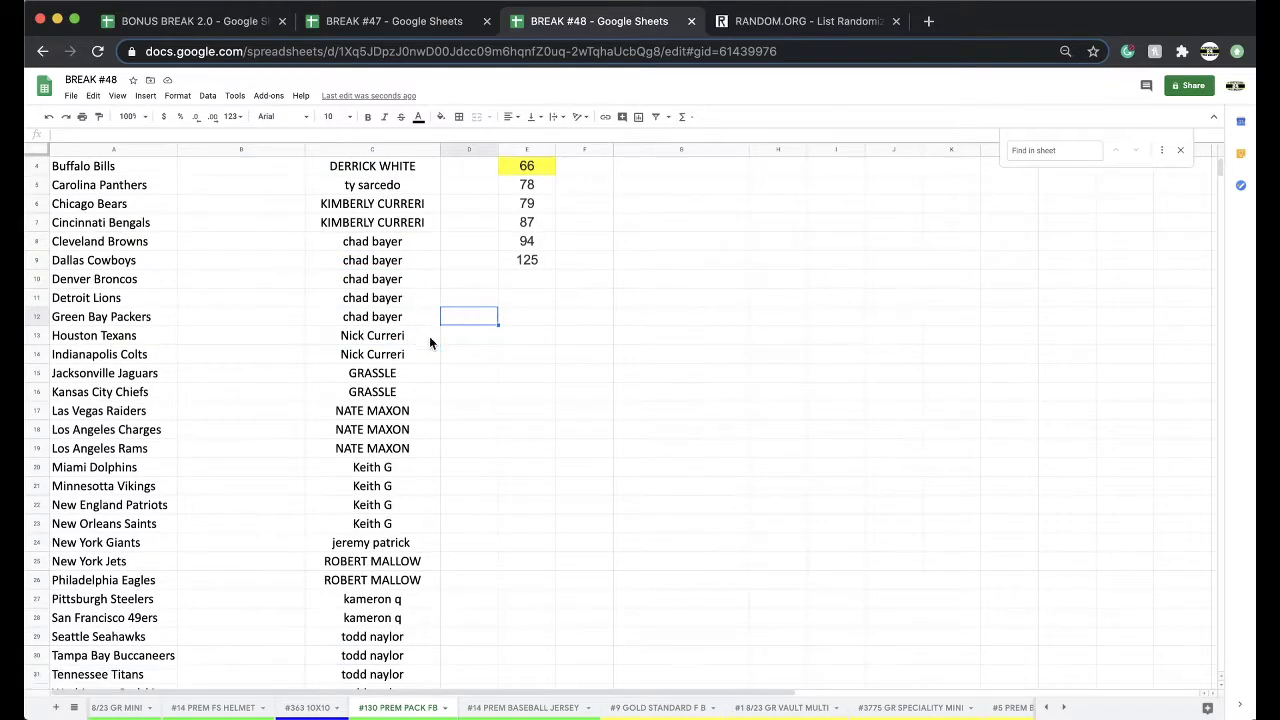
pyautogui.scroll(-1, 422, 360)
pyautogui.scroll(-2, 405, 425)
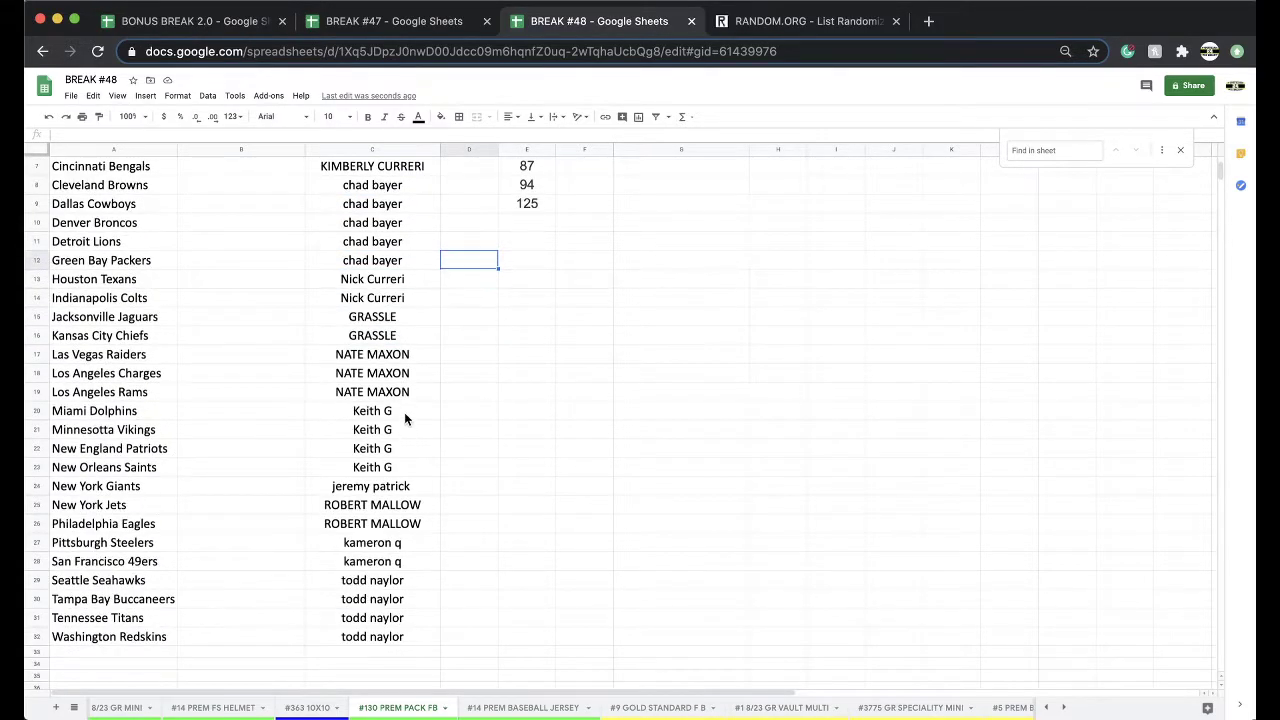
pyautogui.click(371, 505)
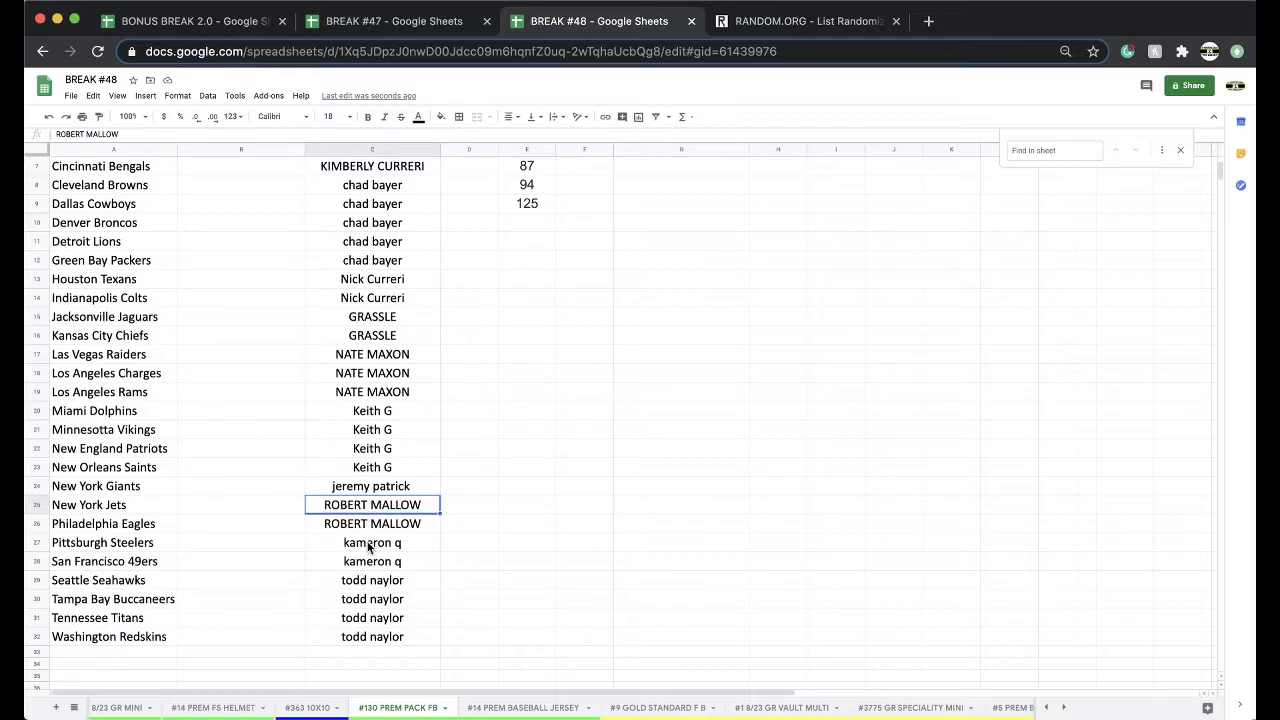
pyautogui.scroll(3, 386, 551)
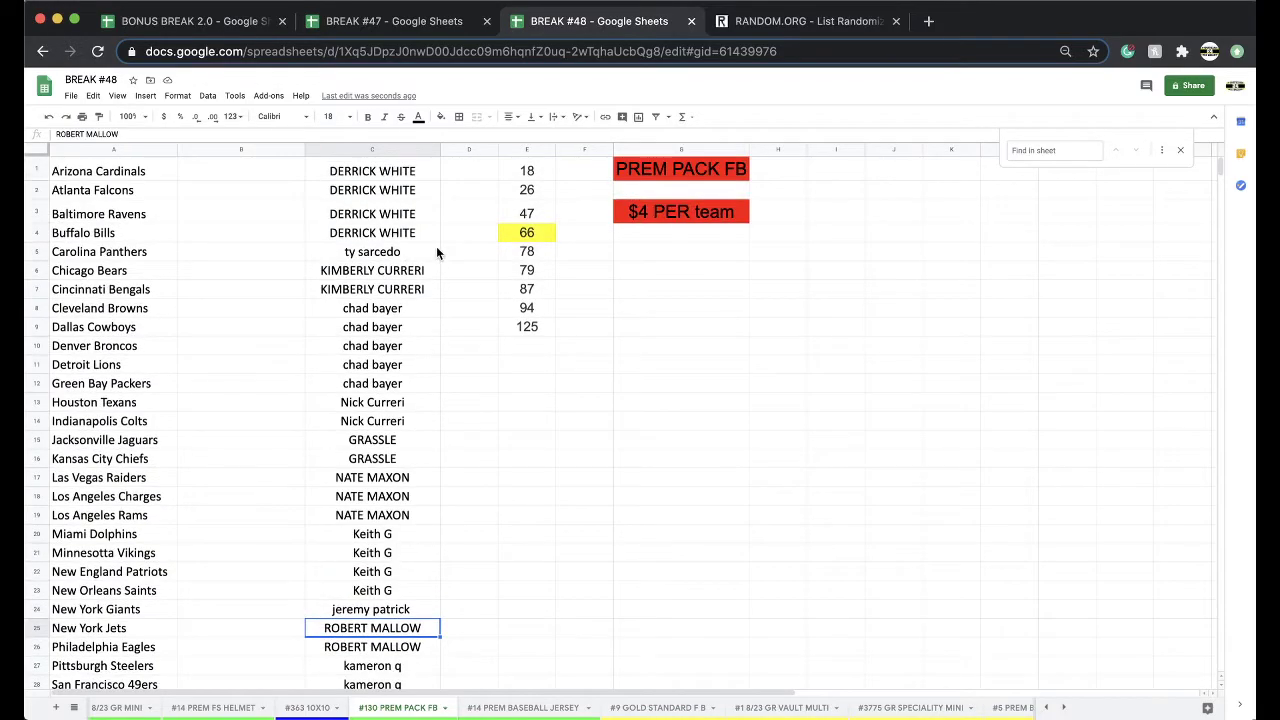
# Copy the participant names from column C into the RANDOM.ORG List Randomizer's item list.
pyautogui.click(379, 150)
pyautogui.hotkey('ctrl', 'c')
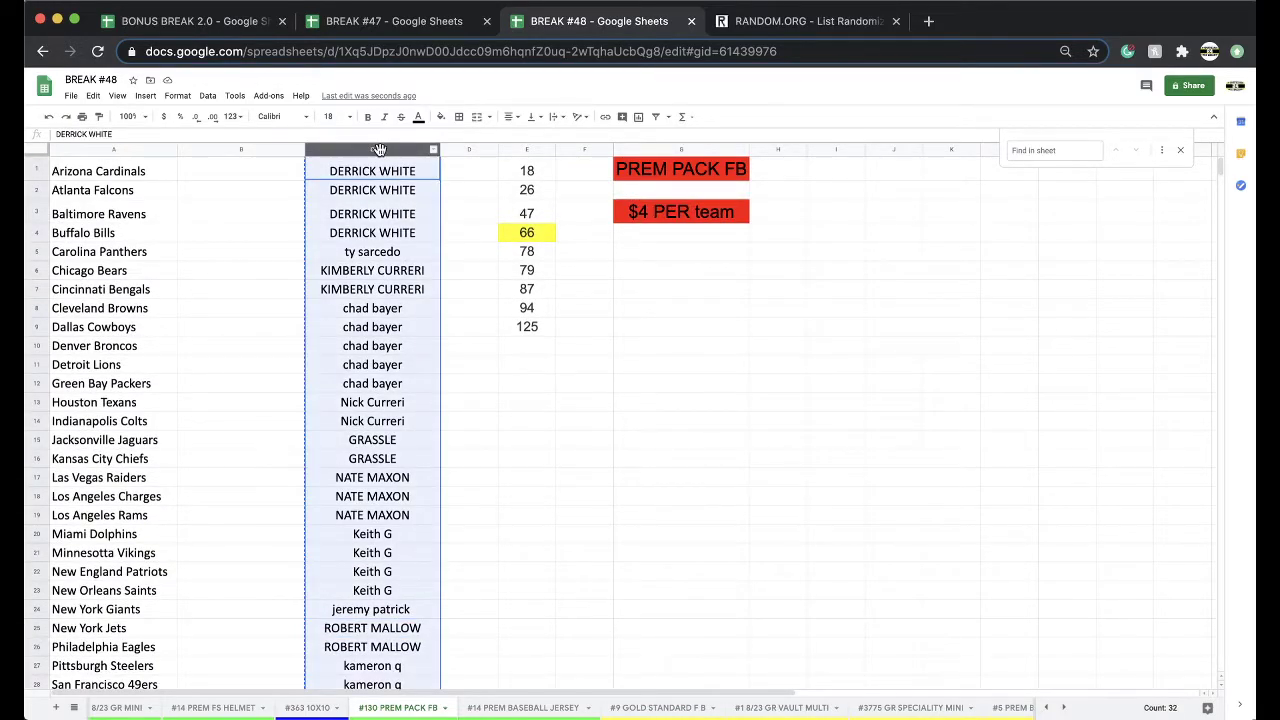
pyautogui.click(758, 27)
pyautogui.press('Return')
pyautogui.click(537, 411)
pyautogui.press('super+v')
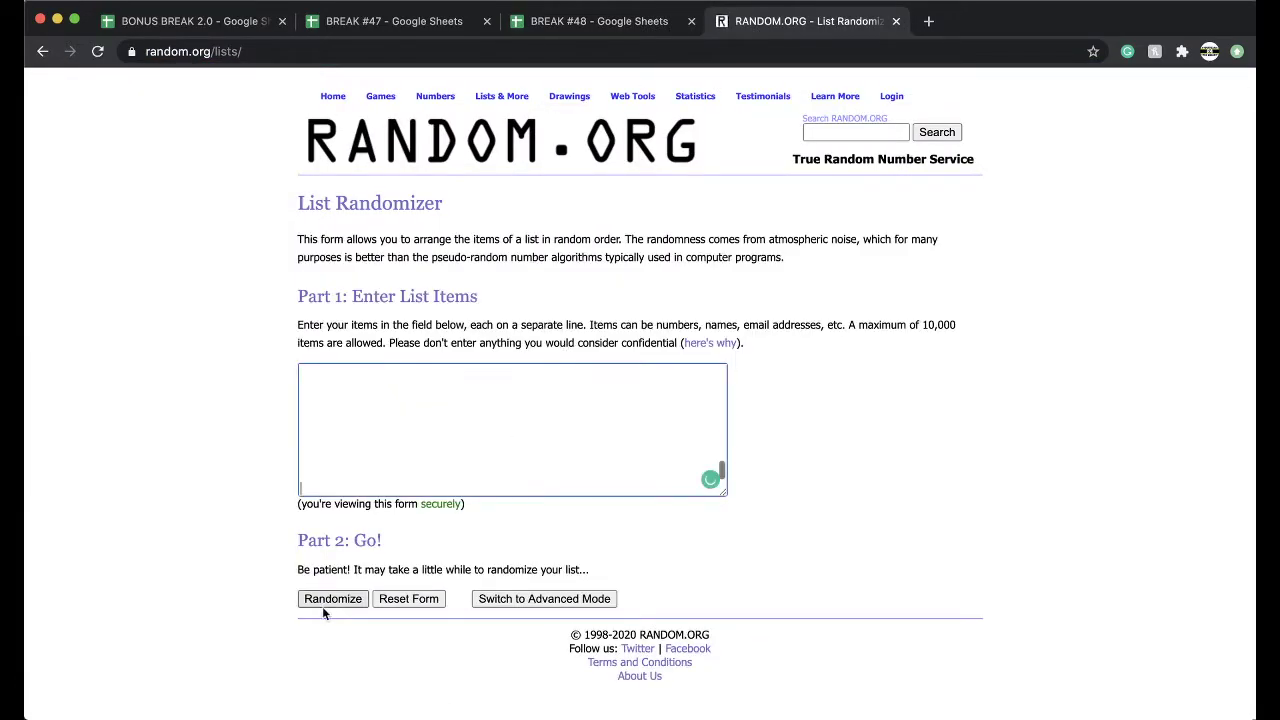
# Randomize the participant list 5 times.
pyautogui.click(330, 599)
pyautogui.scroll(-3, 320, 606)
pyautogui.click(320, 610)
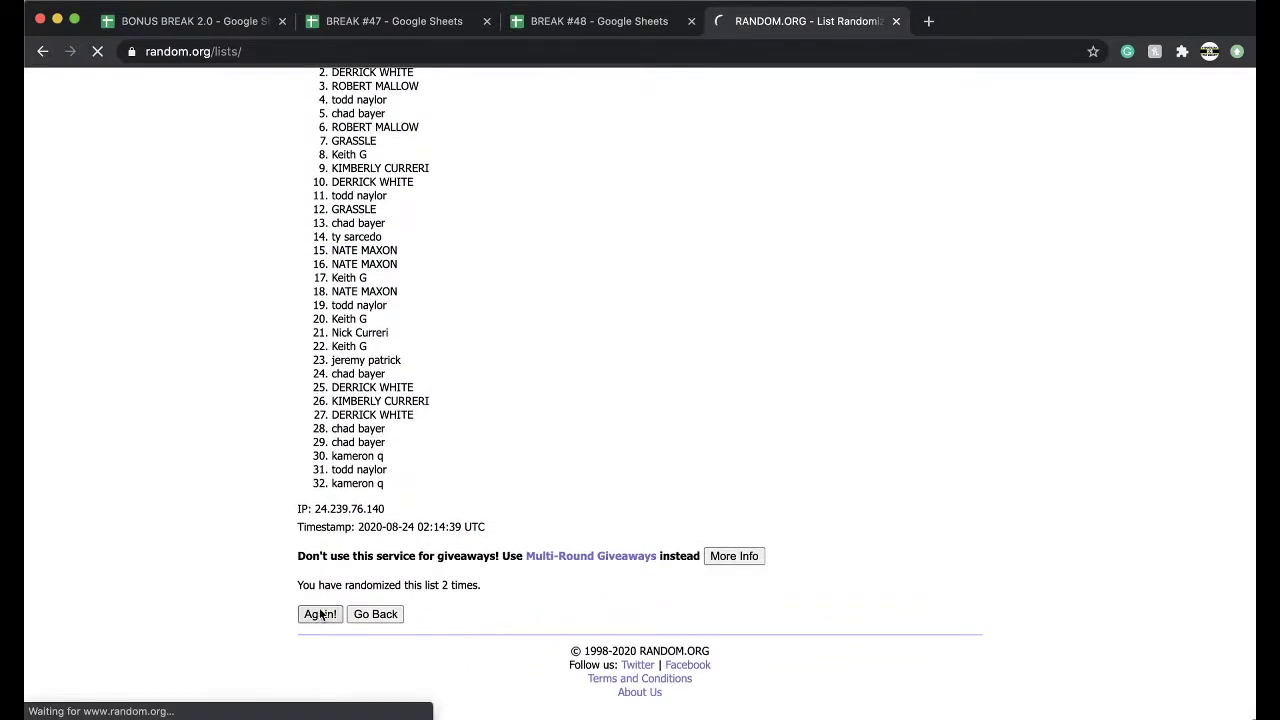
pyautogui.click(317, 615)
pyautogui.scroll(-10, 507, 415)
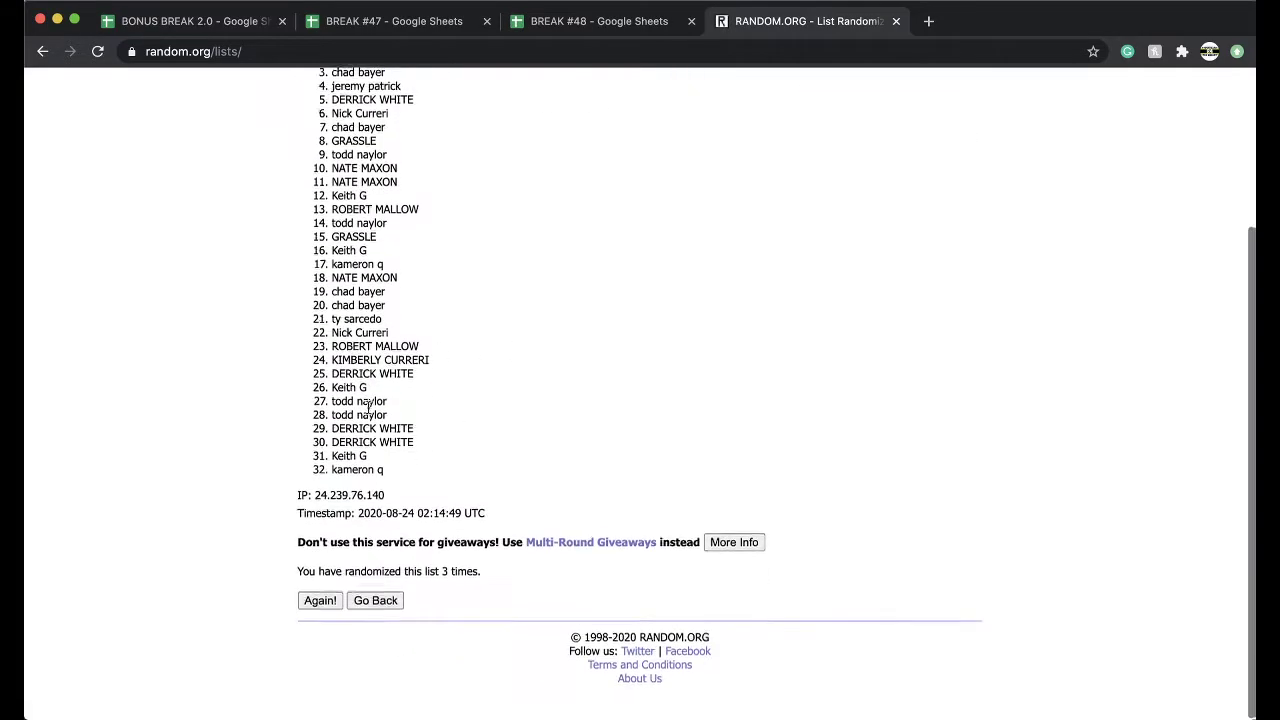
pyautogui.click(318, 613)
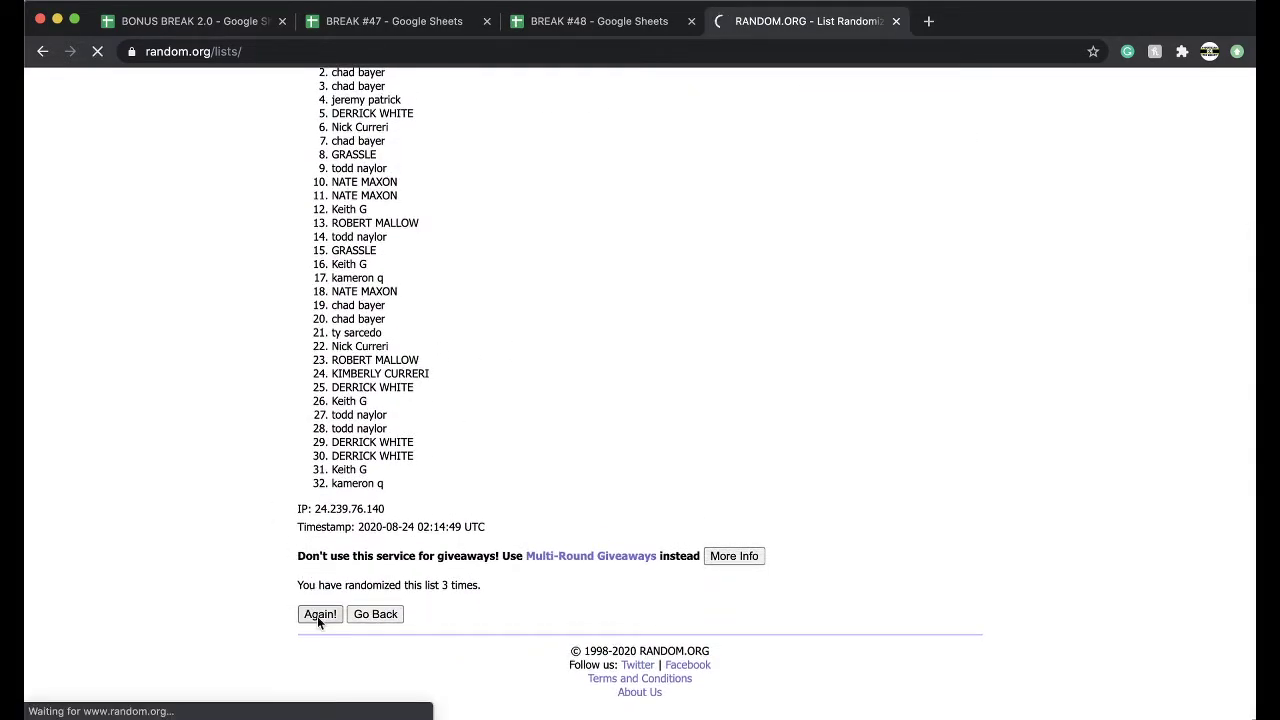
pyautogui.scroll(-5, 366, 549)
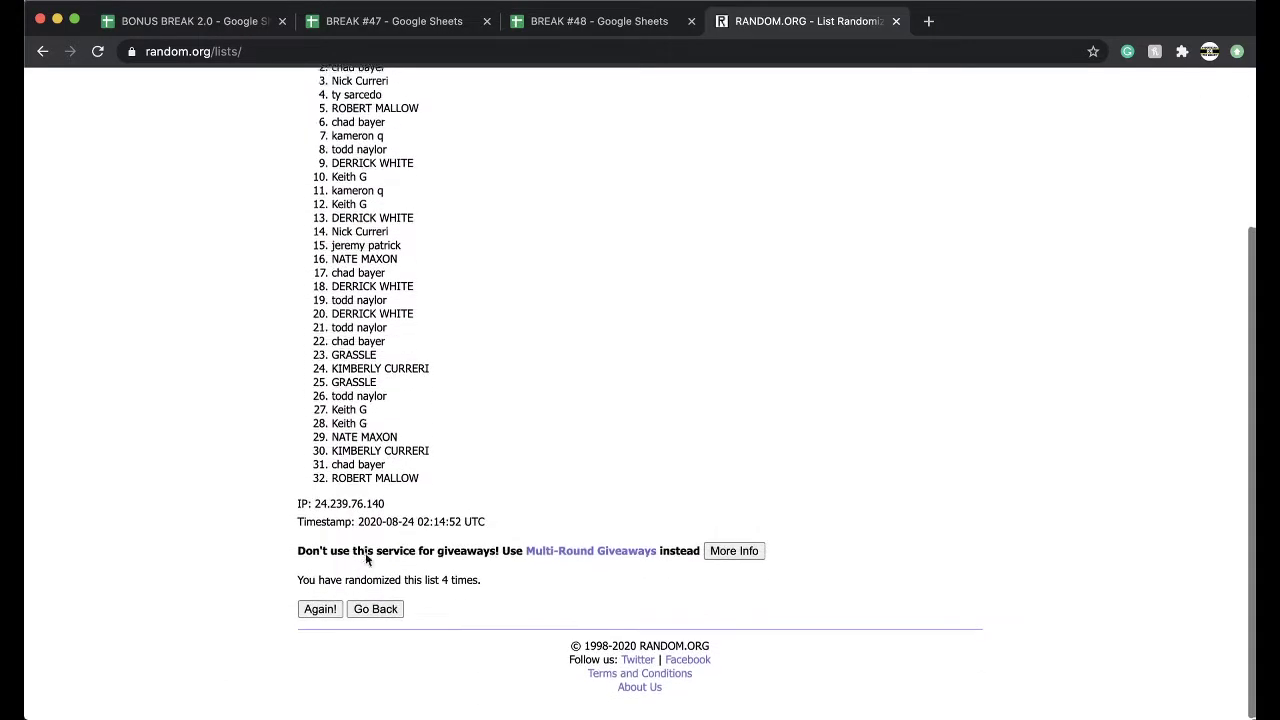
pyautogui.click(320, 614)
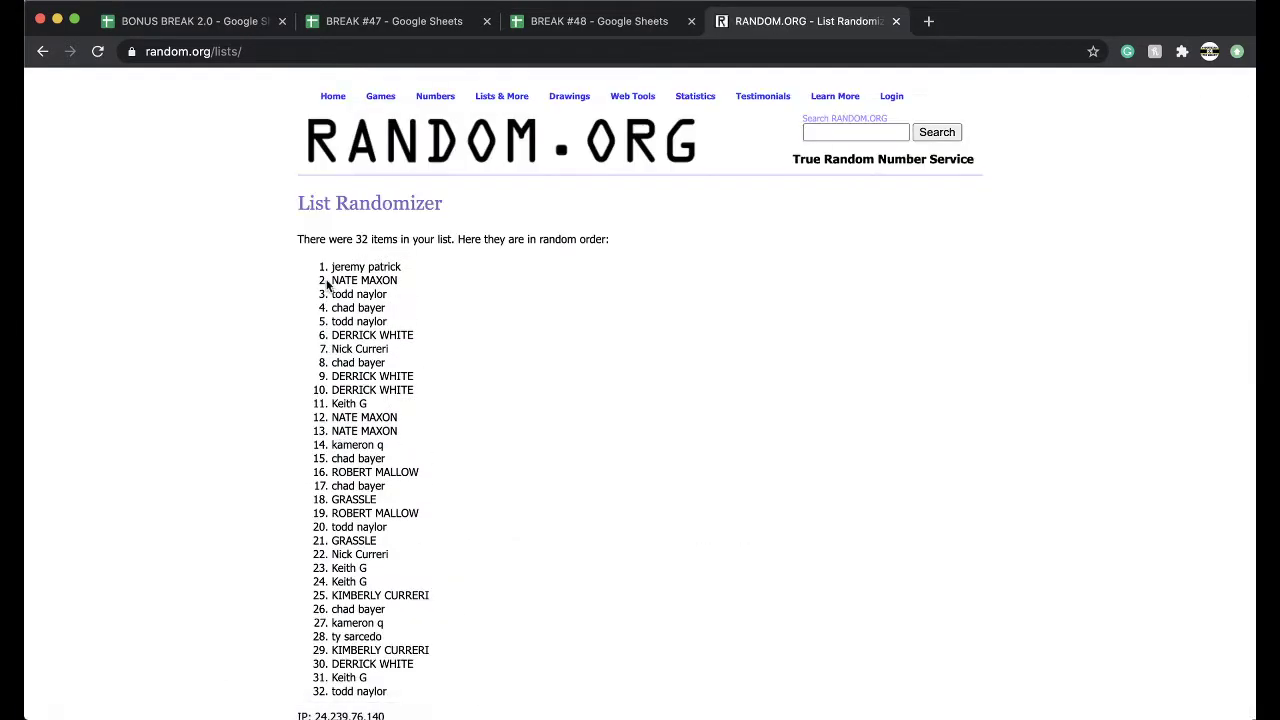
# Copy all 32 randomized names into column B of the #130 PREM PACK FB sheet and set their font size to 18.
pyautogui.moveTo(330, 266); pyautogui.dragTo(455, 482)
pyautogui.scroll(-3, 435, 348)
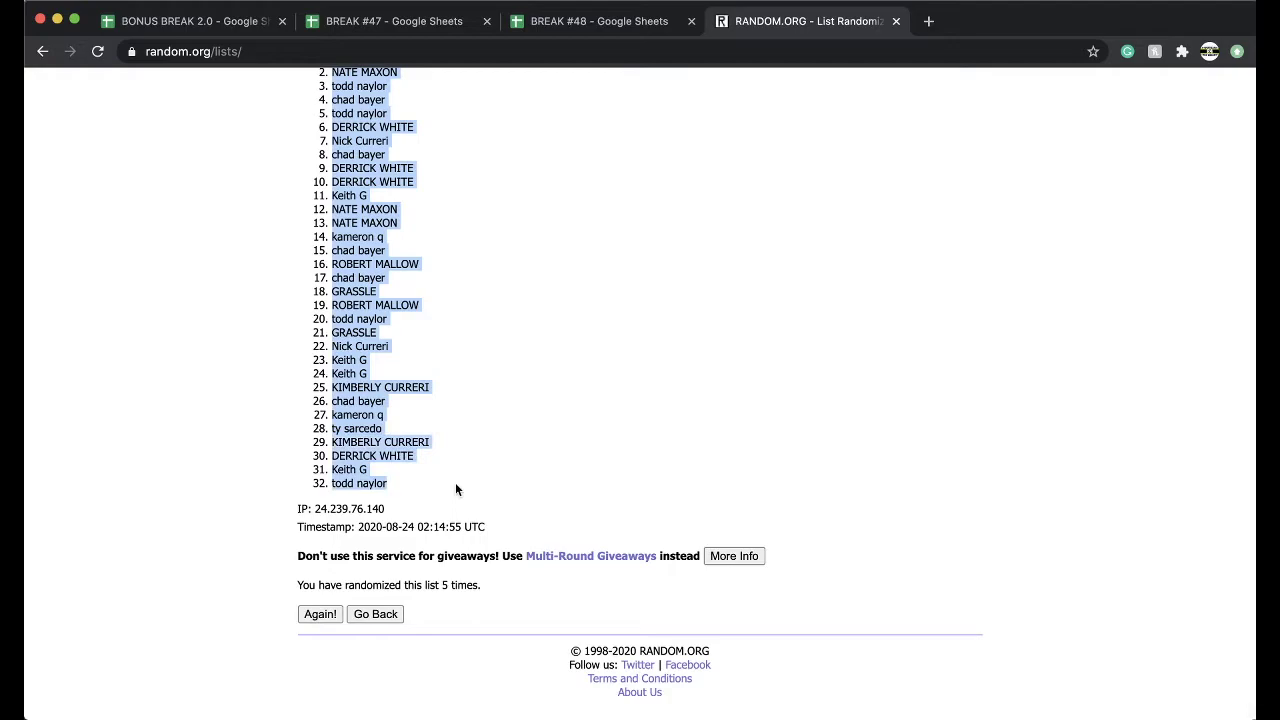
pyautogui.click(567, 32)
pyautogui.hotkey('ctrl', 'v')
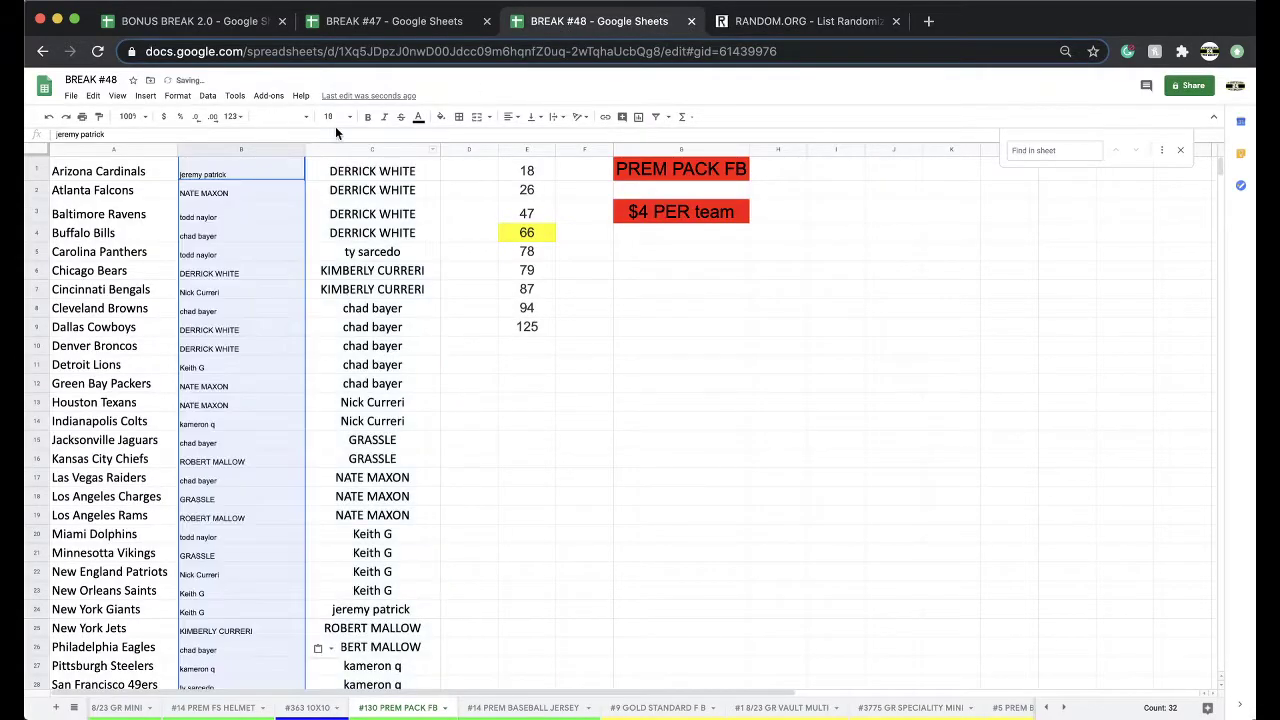
pyautogui.click(338, 116)
pyautogui.click(331, 284)
# Sort the whole sheet by column B from A to Z.
pyautogui.click(207, 96)
pyautogui.click(213, 117)
pyautogui.click(280, 285)
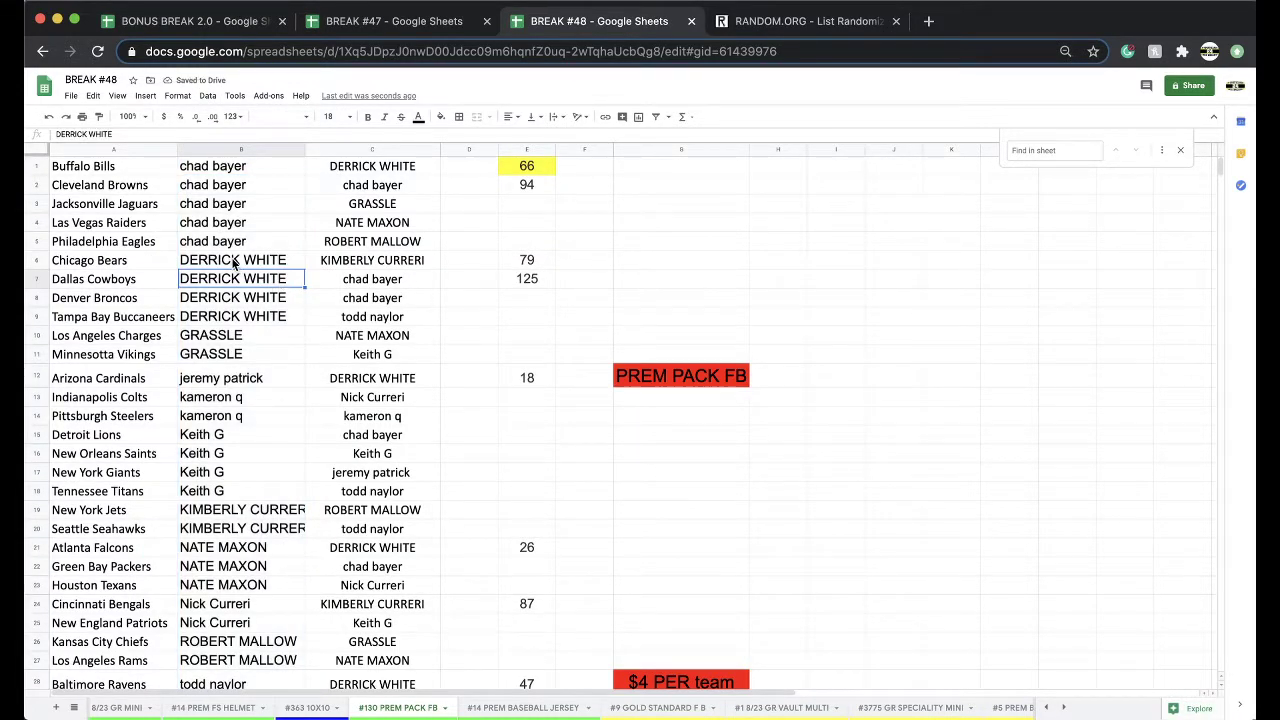
# Review which teams in column A are assigned to each participant in column B.
pyautogui.click(223, 317)
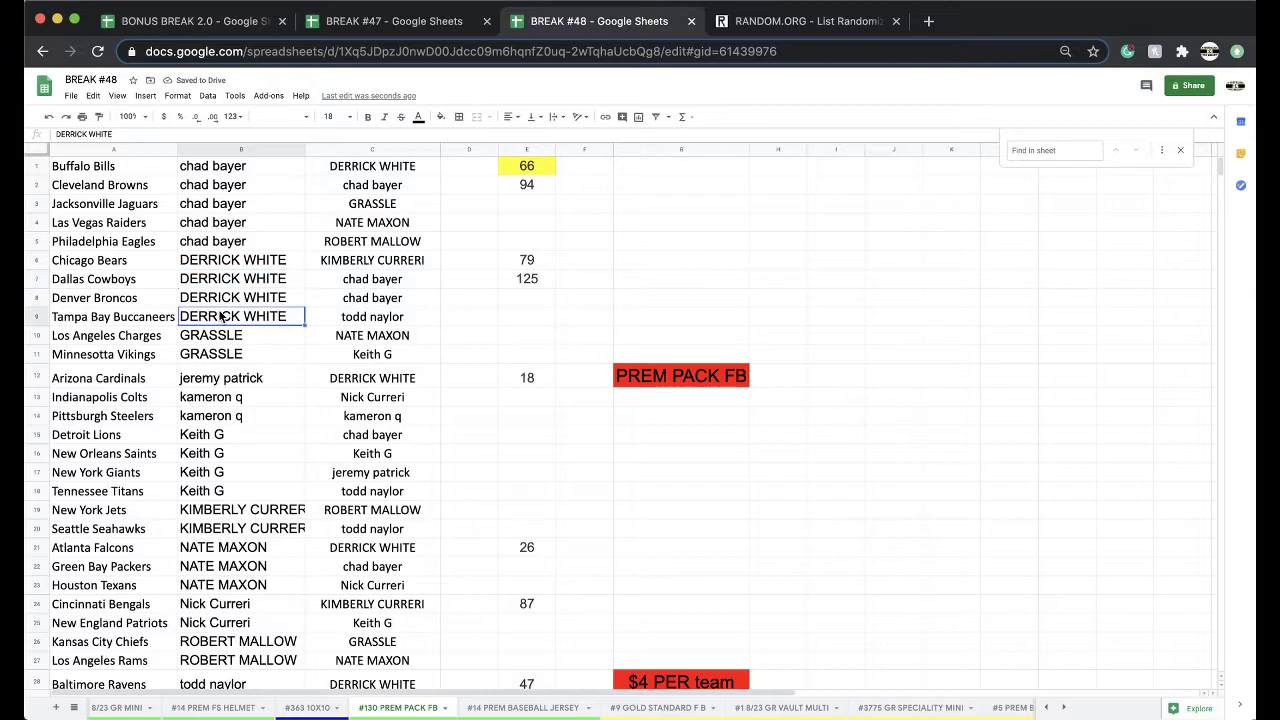
pyautogui.scroll(-1, 245, 262)
pyautogui.click(228, 340)
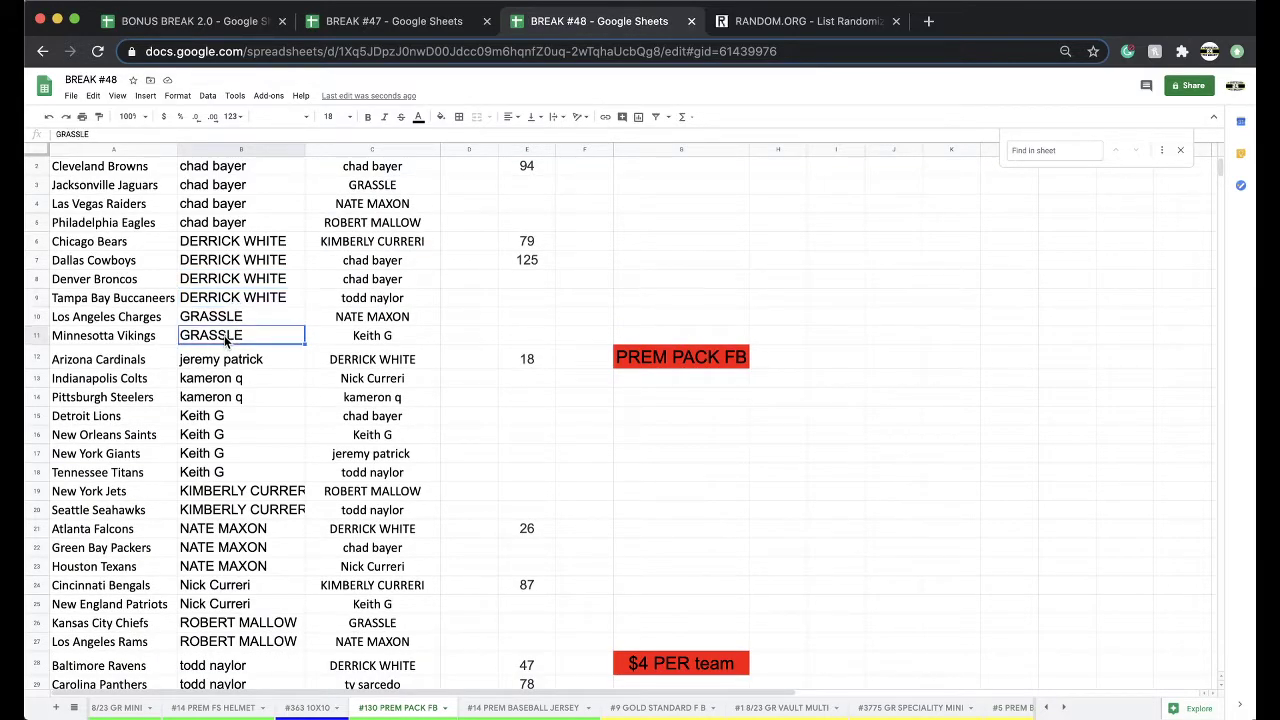
pyautogui.scroll(-1, 253, 270)
pyautogui.scroll(-1, 252, 270)
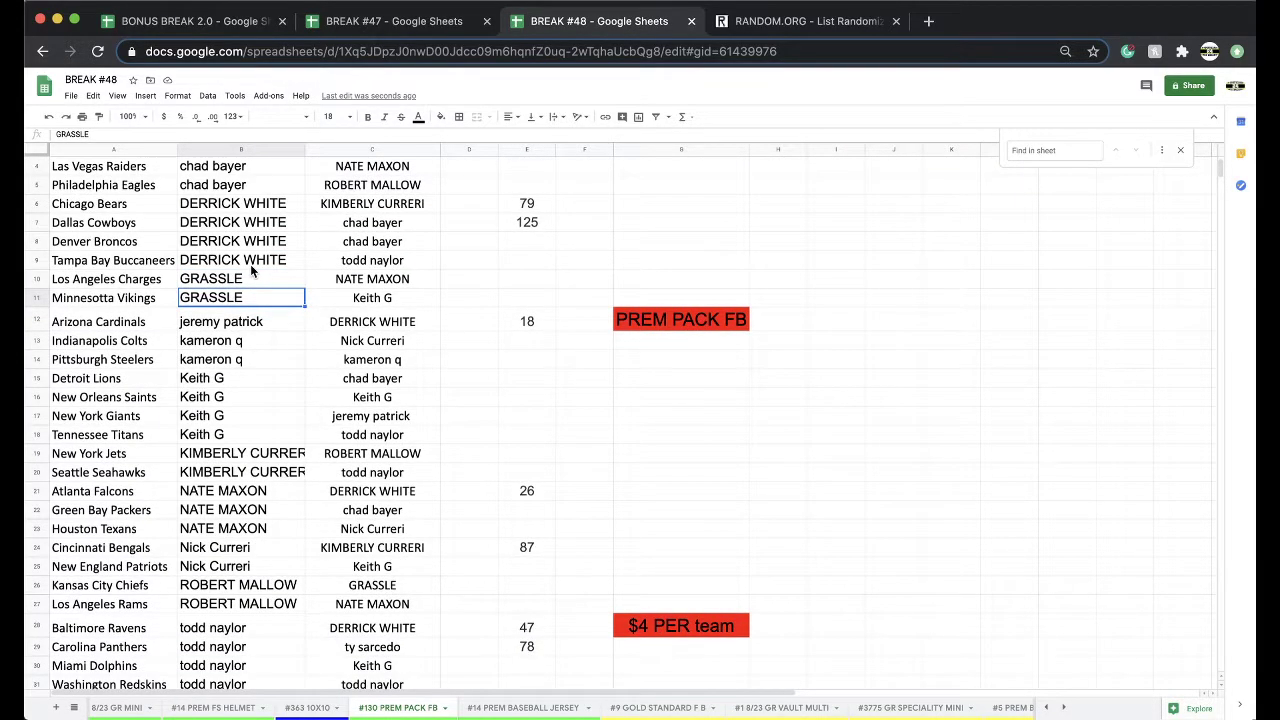
pyautogui.scroll(-2, 252, 270)
pyautogui.scroll(1, 250, 275)
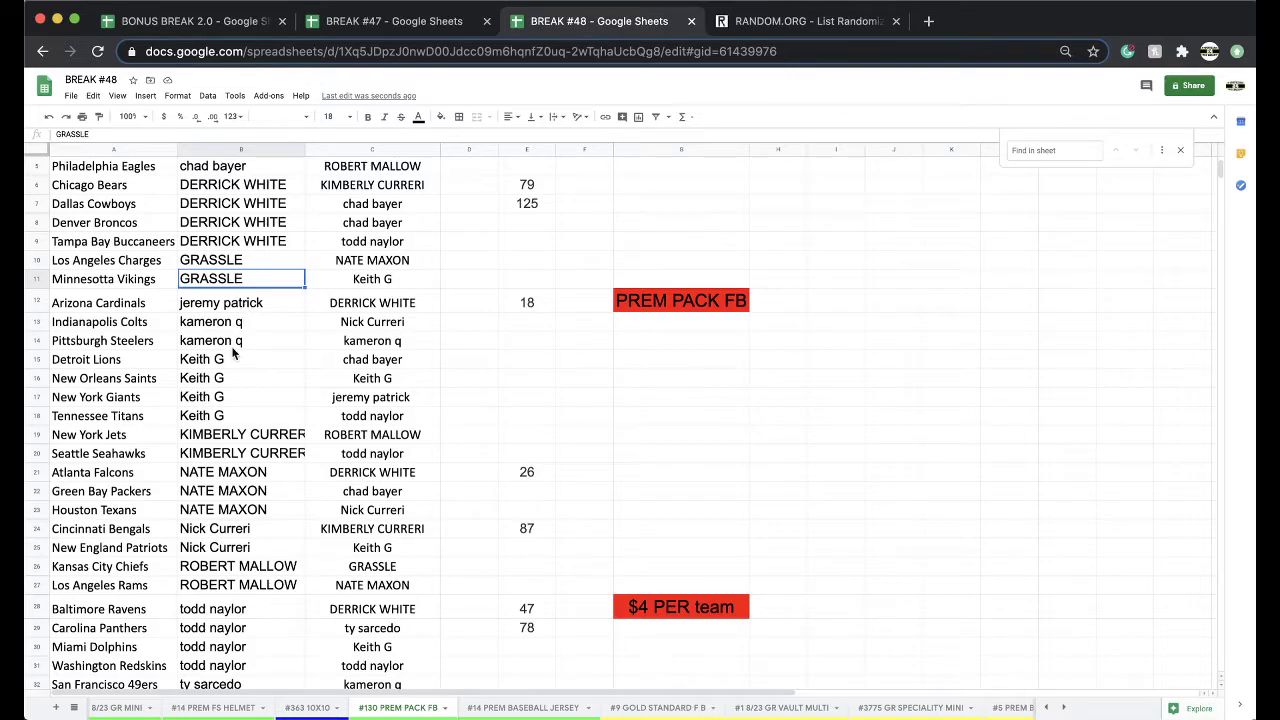
pyautogui.click(240, 413)
pyautogui.scroll(-1, 238, 378)
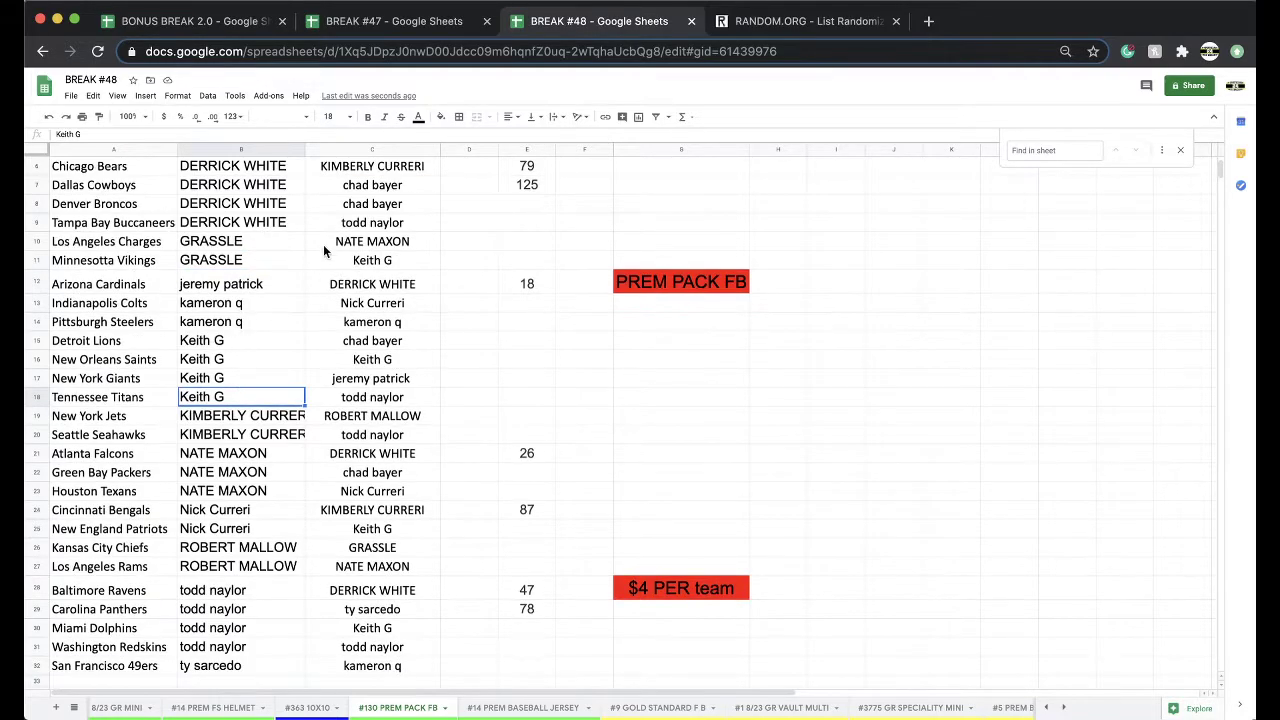
# Widen column B so the full participant names fit, and review the remaining team assignments.
pyautogui.moveTo(305, 150); pyautogui.dragTo(331, 150)
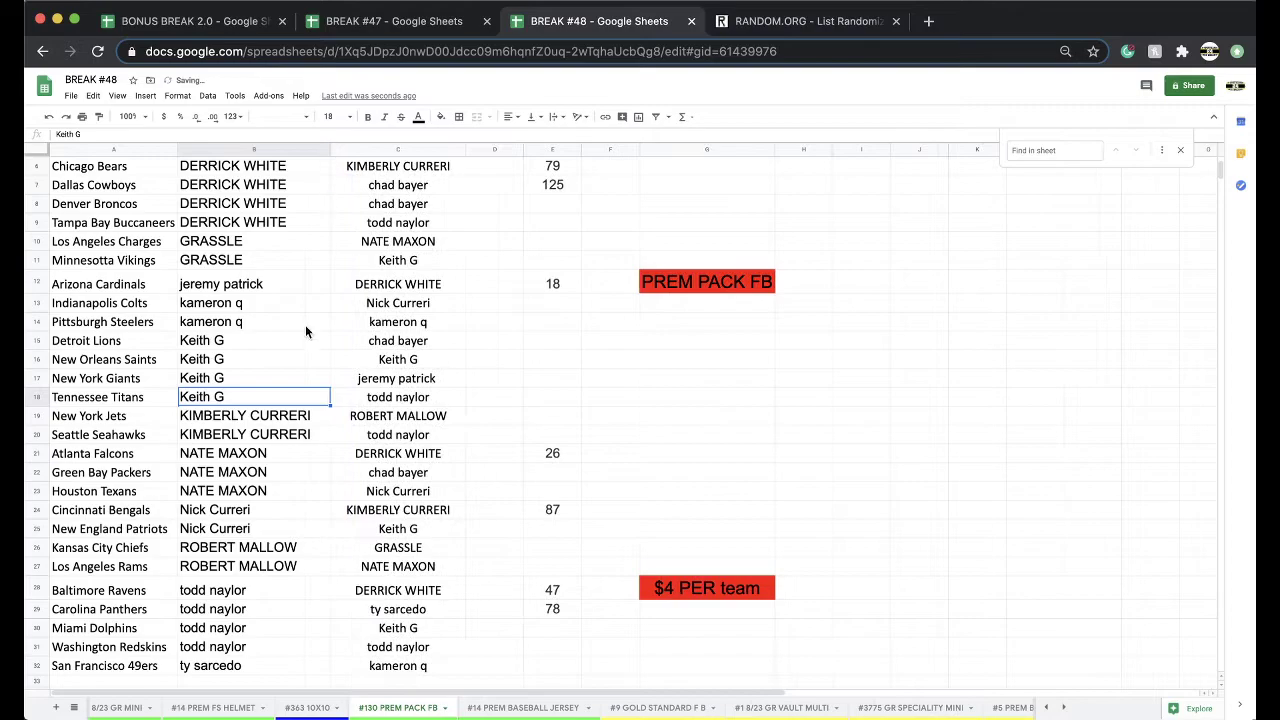
pyautogui.click(276, 329)
pyautogui.scroll(-1, 277, 333)
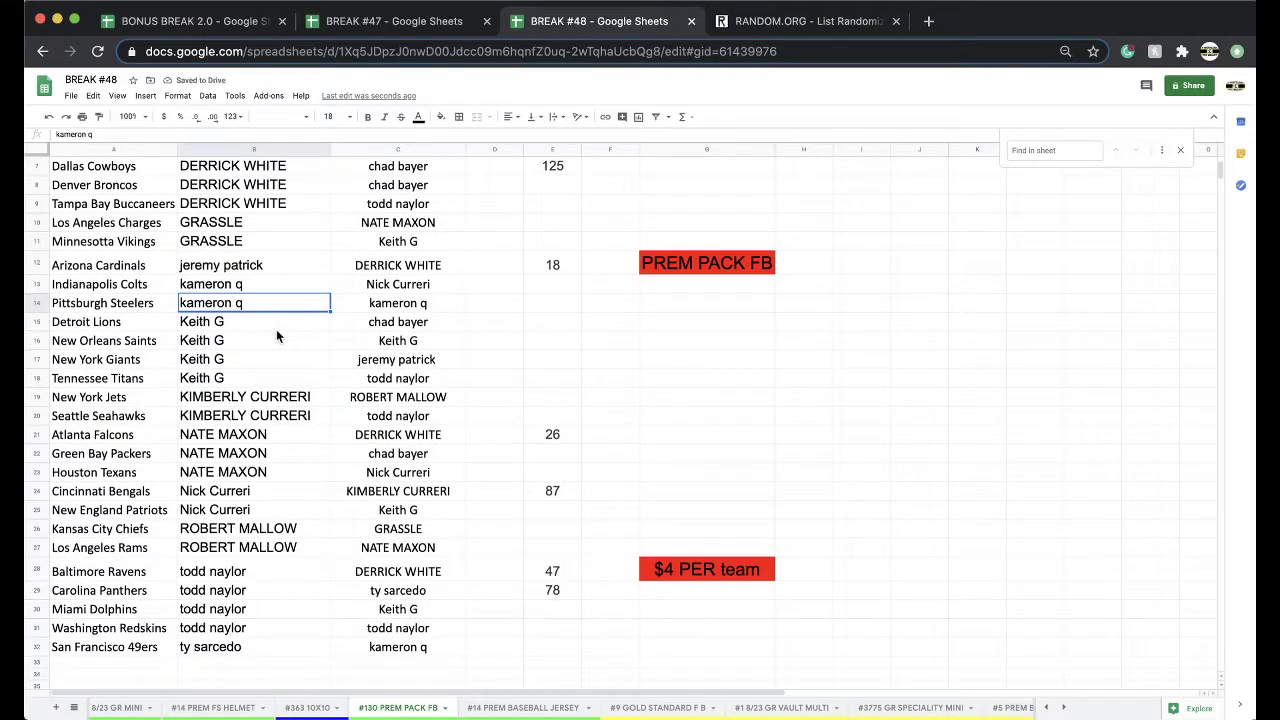
pyautogui.scroll(-1, 274, 398)
pyautogui.scroll(-1, 273, 398)
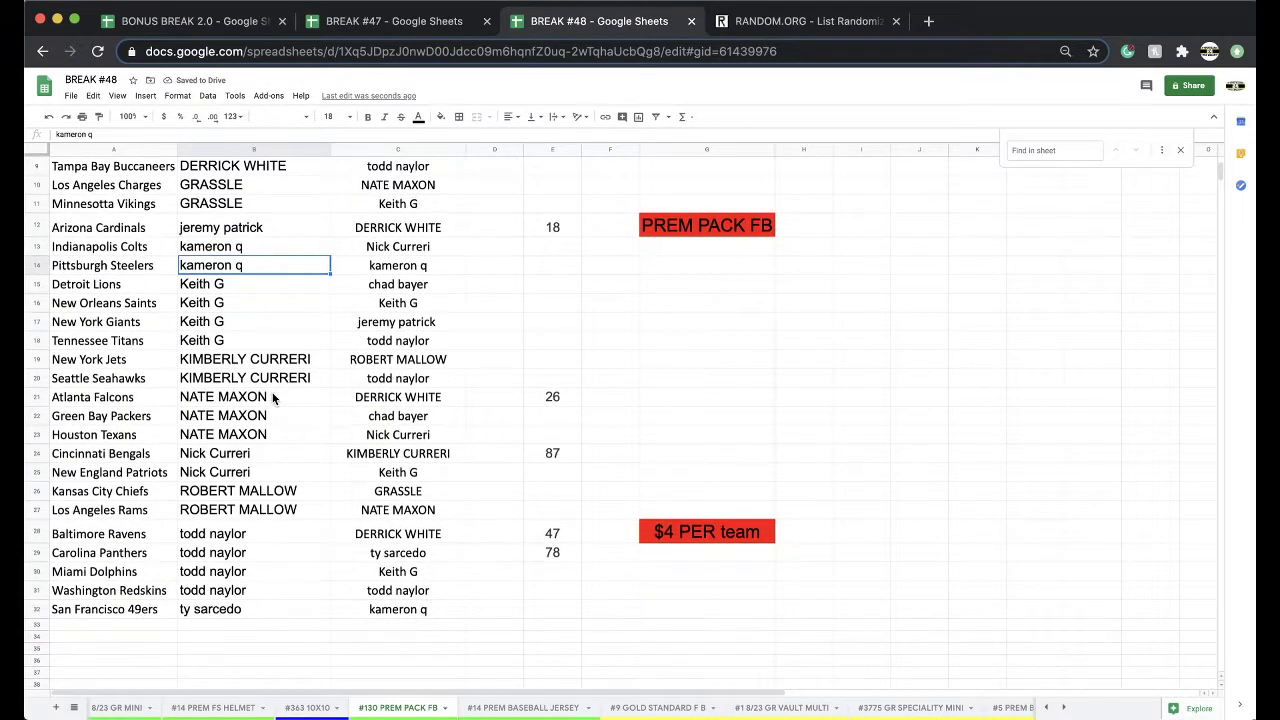
pyautogui.scroll(-2, 272, 397)
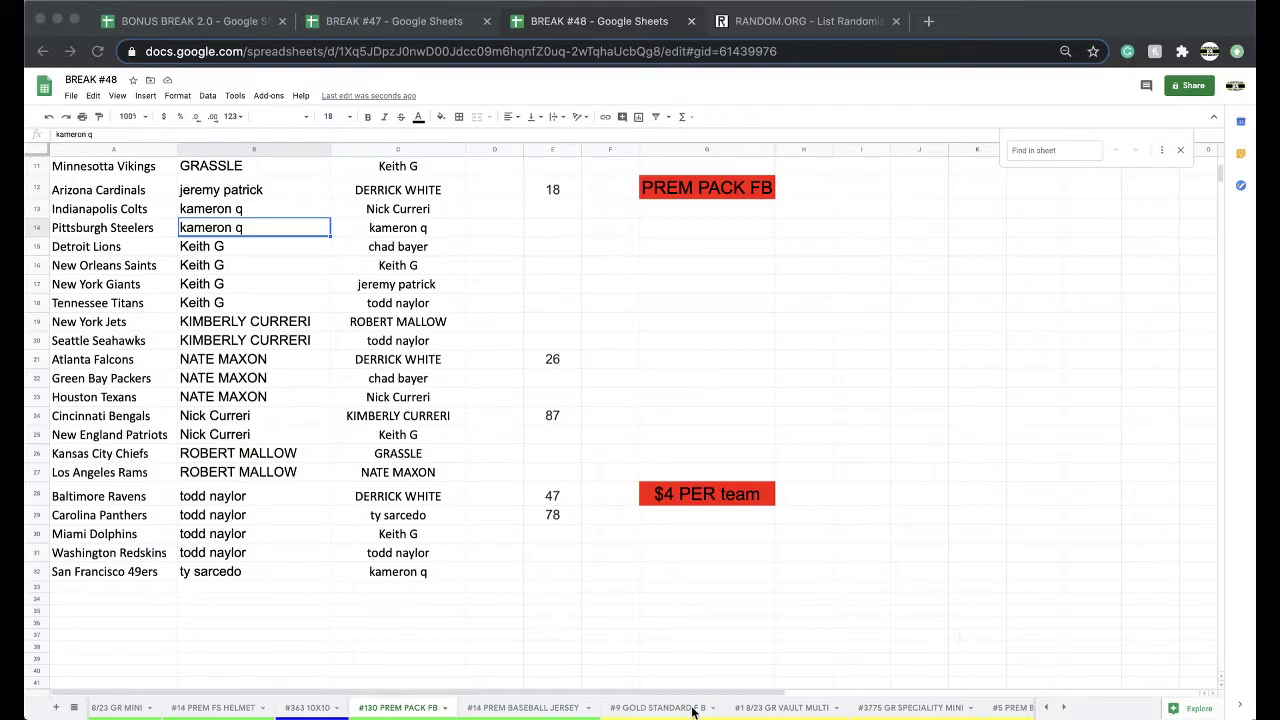
# Check the #9 GOLD STANDARD F B sheet for teams without a participant, and return to the #130 PREM PACK FB sheet.
pyautogui.click(657, 707)
pyautogui.scroll(3, 436, 468)
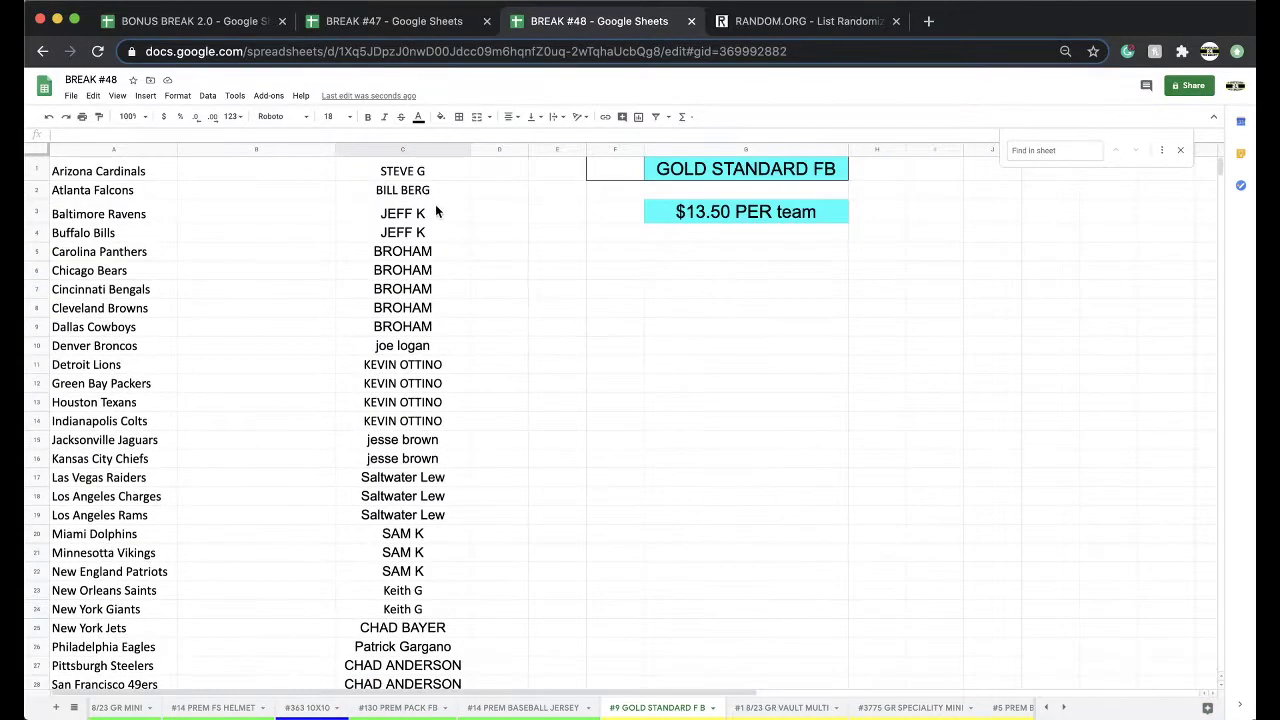
pyautogui.click(418, 350)
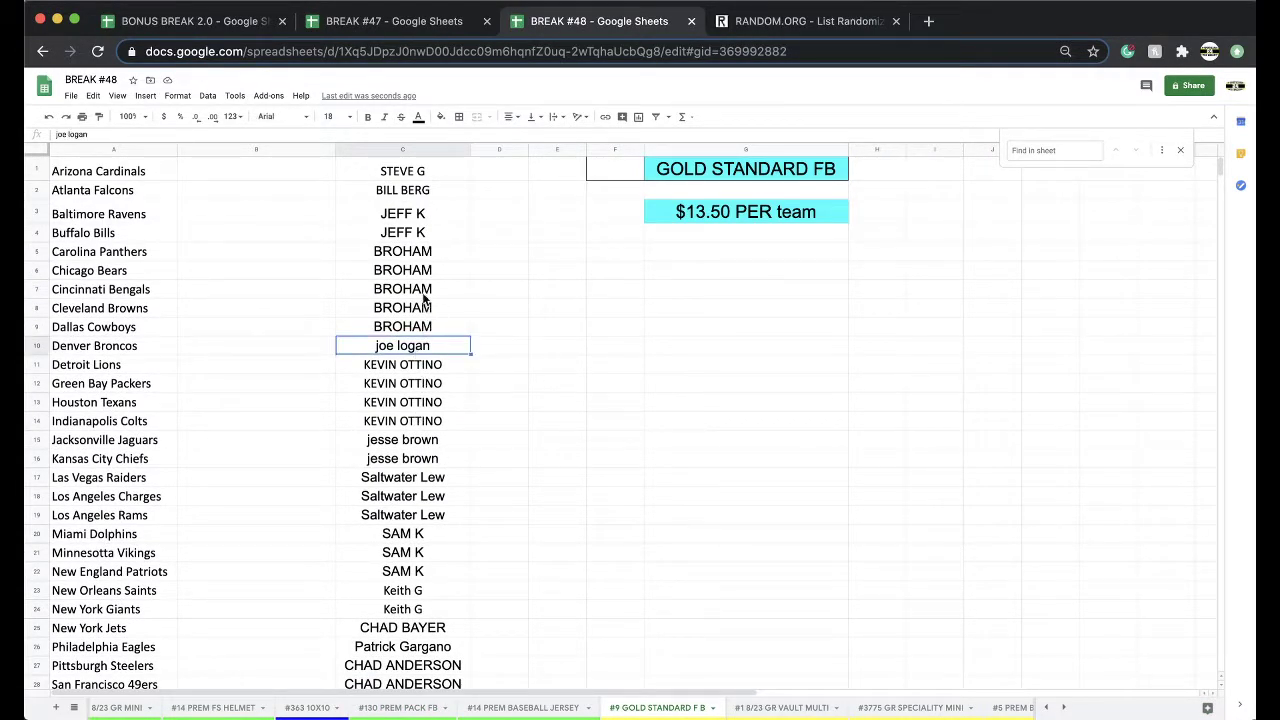
pyautogui.scroll(-3, 400, 345)
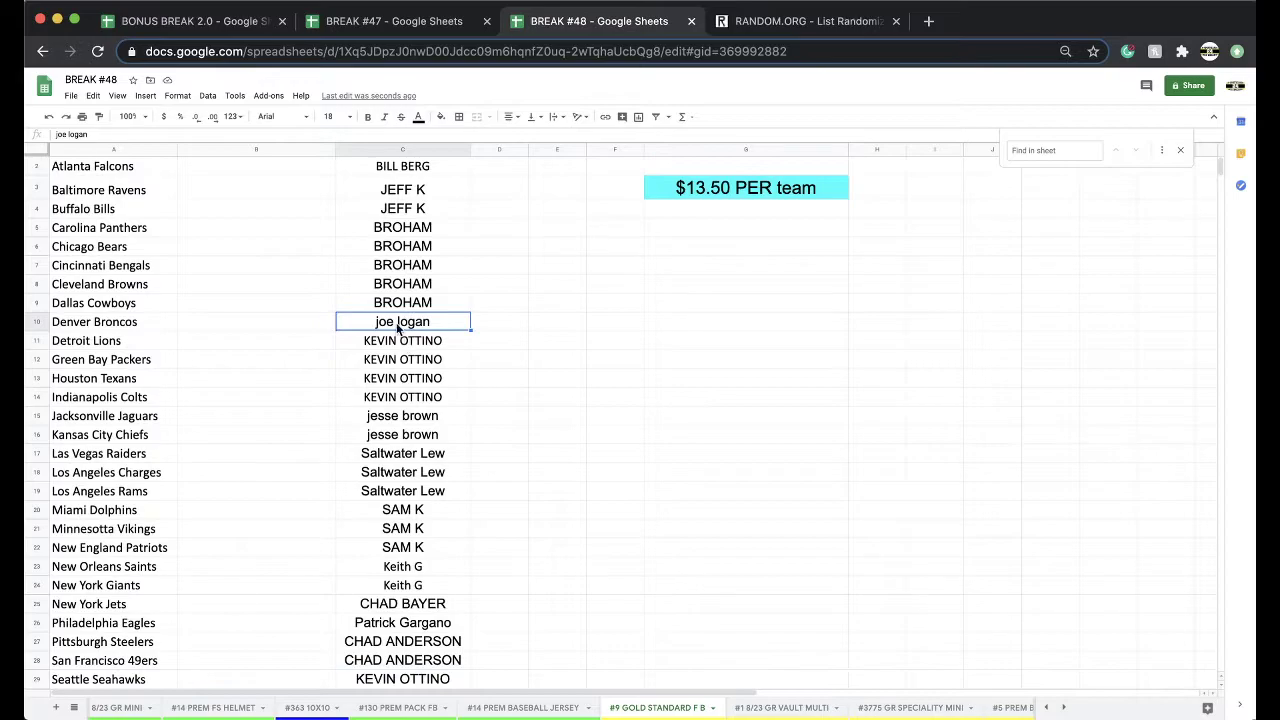
pyautogui.scroll(-3, 410, 400)
pyautogui.moveTo(386, 546); pyautogui.dragTo(384, 559)
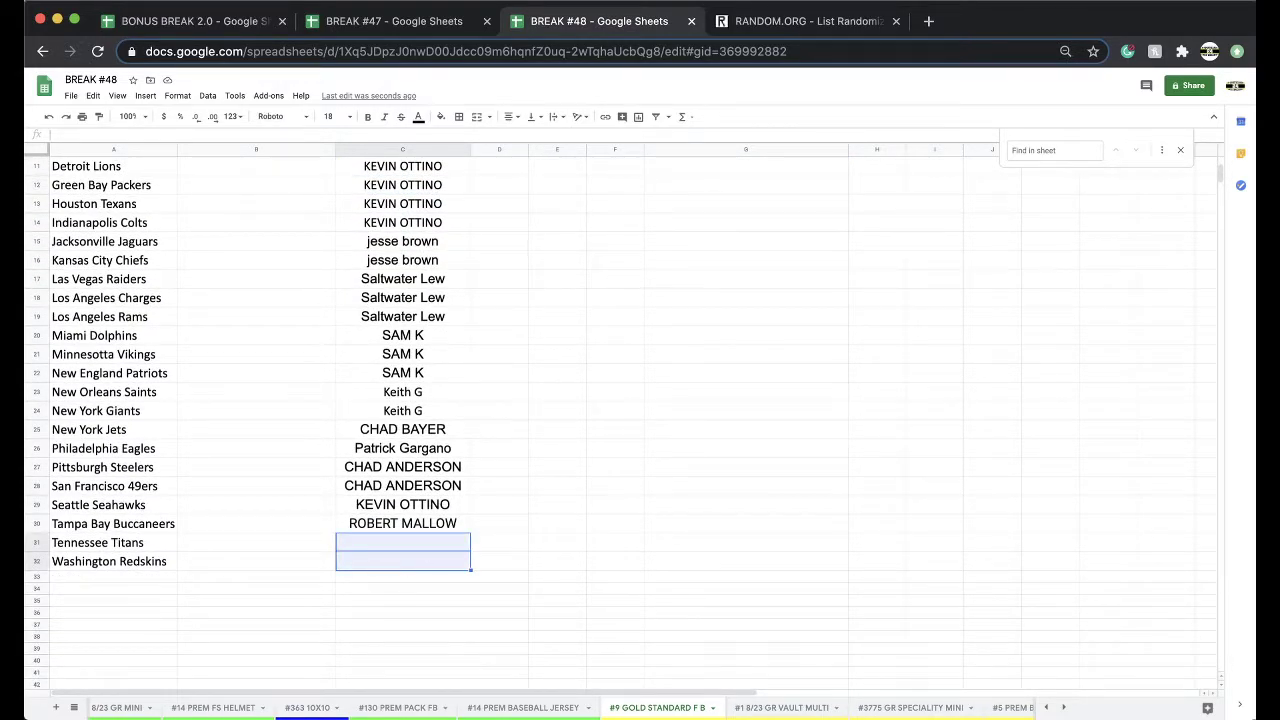
pyautogui.click(400, 706)
pyautogui.scroll(5, 432, 604)
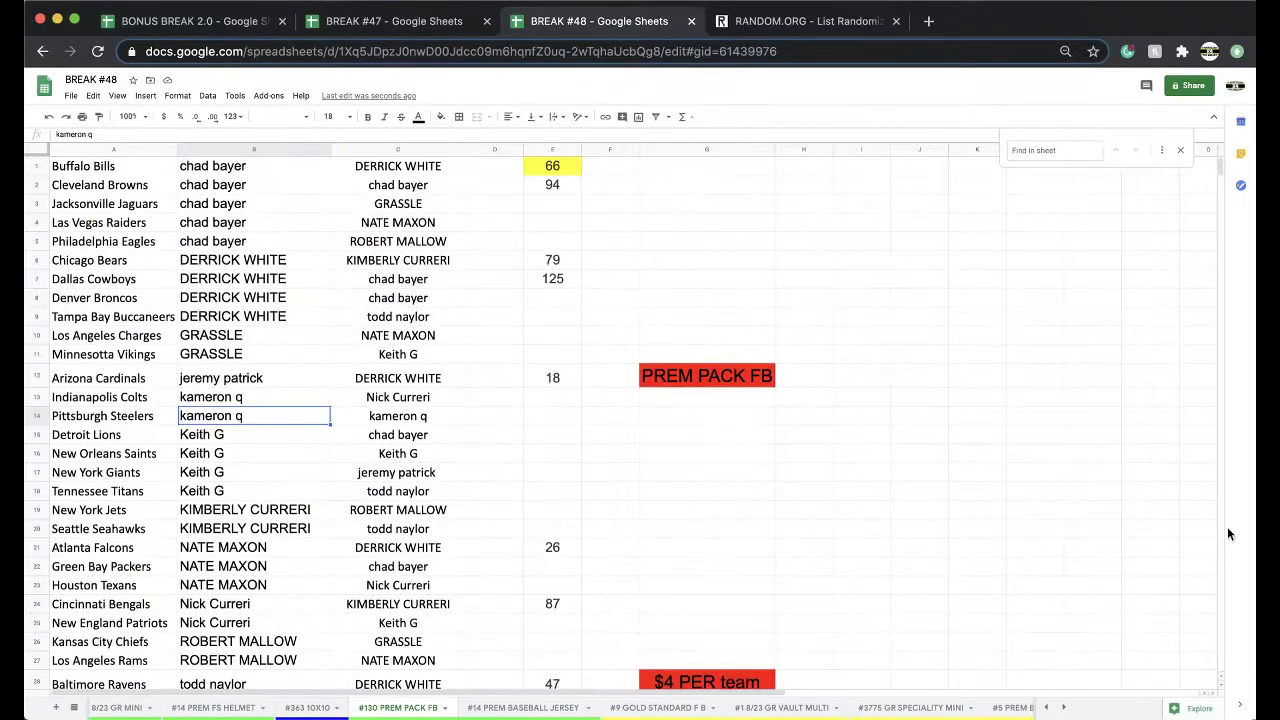